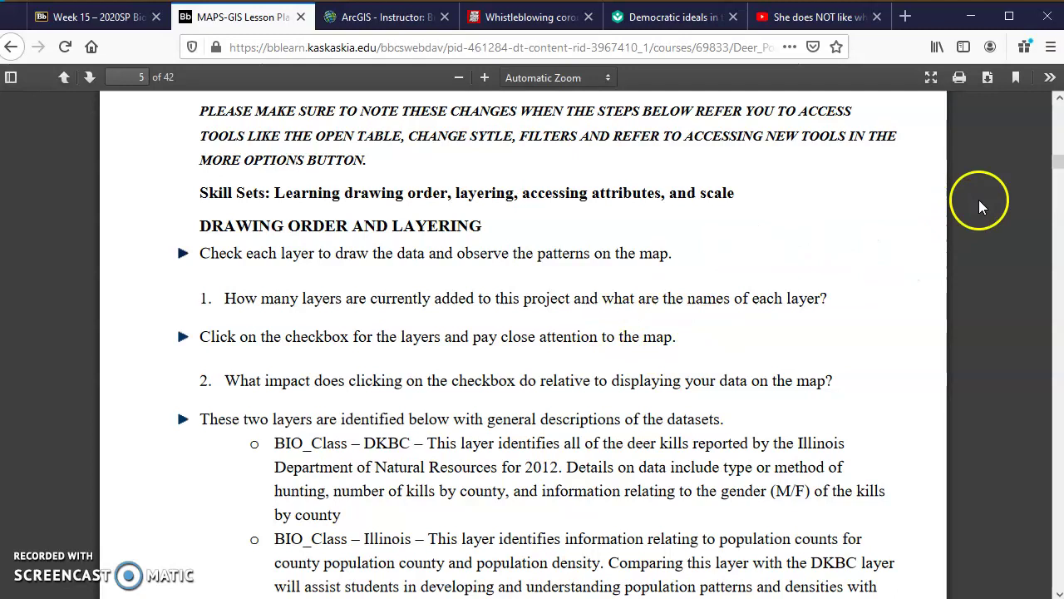
Read the page 5 DKBC and Illinois layer descriptions, then switch to the ArcGIS web map
left_click(1057, 162)
scroll(1057, 163, "down", 3)
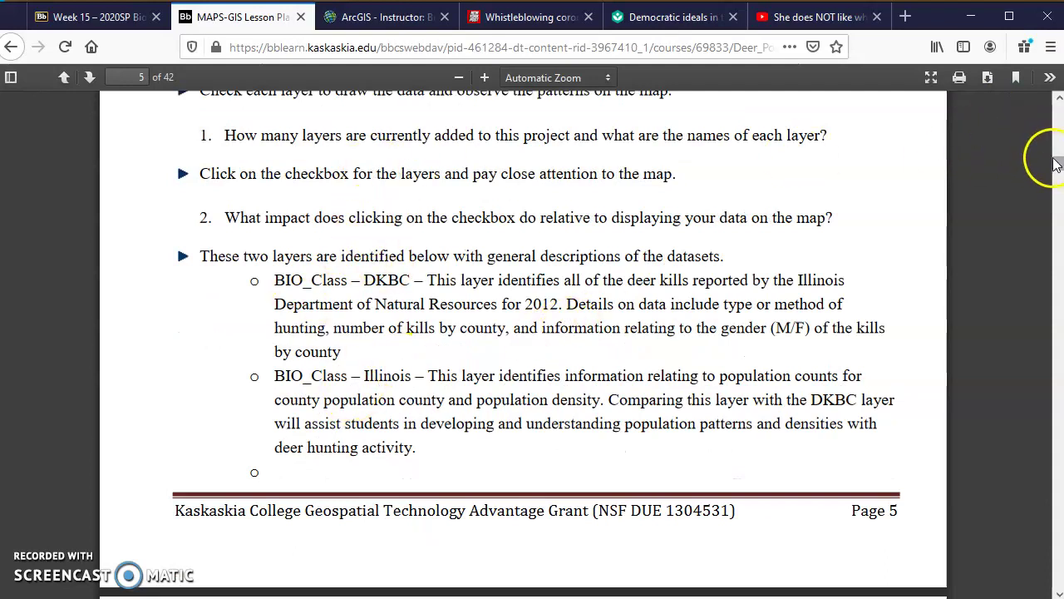
left_click(378, 18)
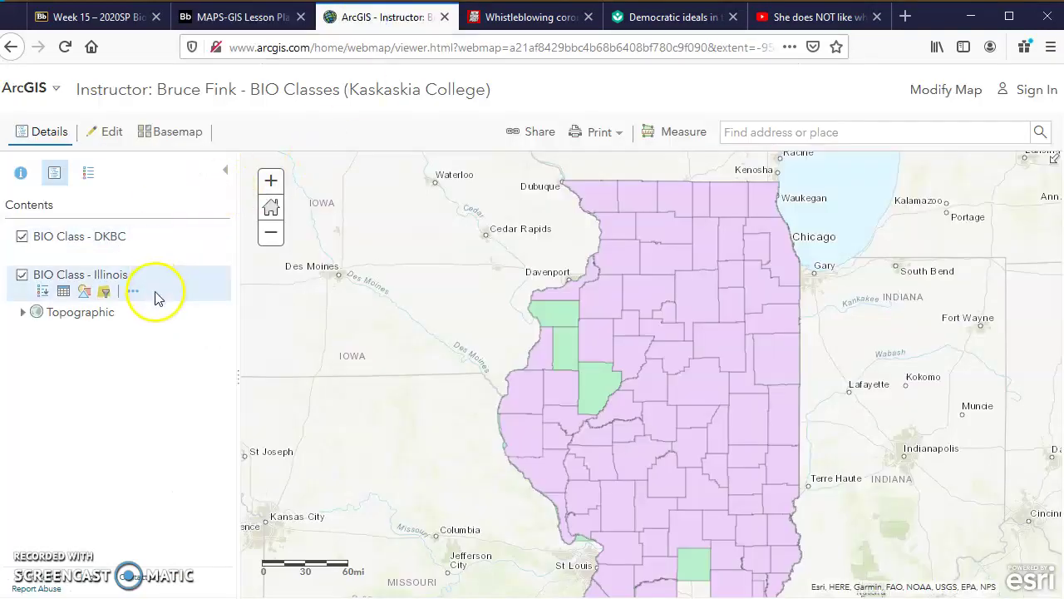
Hide the BIO Class - DKBC and BIO Class - Illinois layers in Contents
left_click(24, 239)
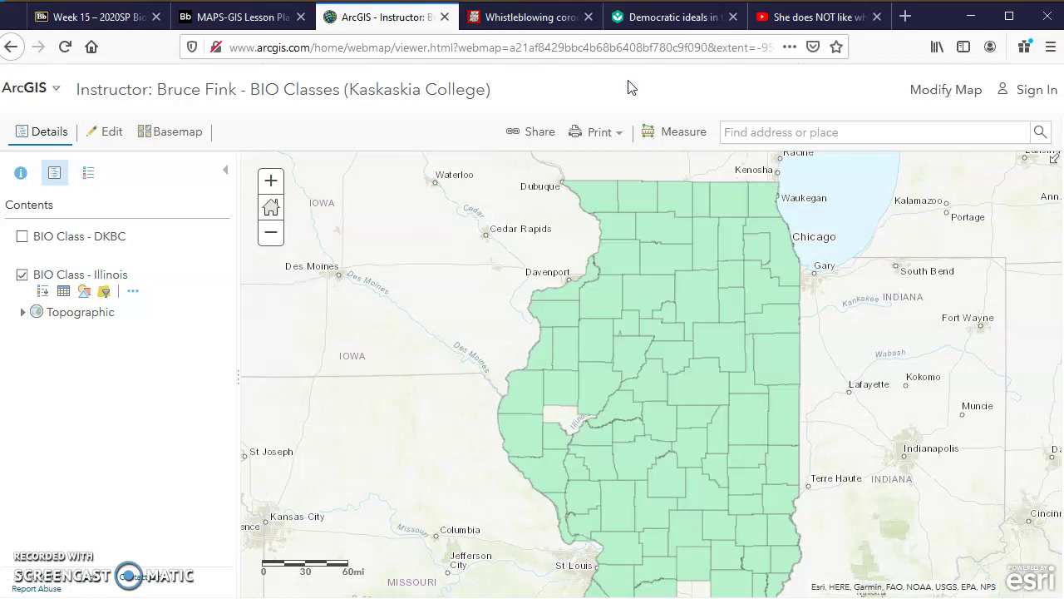
left_click(23, 275)
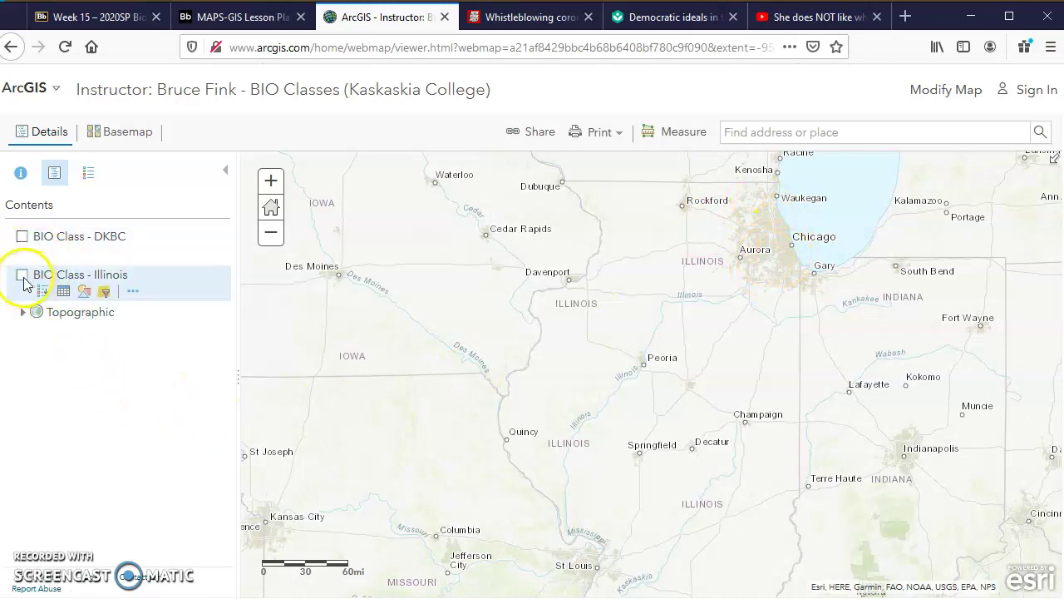
Turn BIO Class - Illinois back on and pan to see more of southern Illinois
left_click(22, 276)
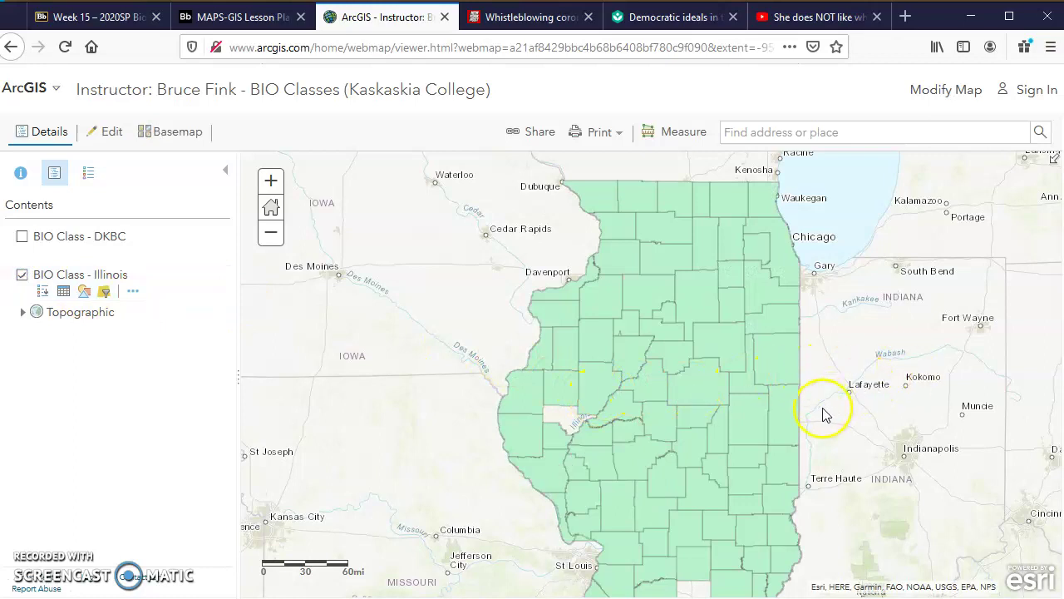
left_click_drag(814, 418, 808, 340)
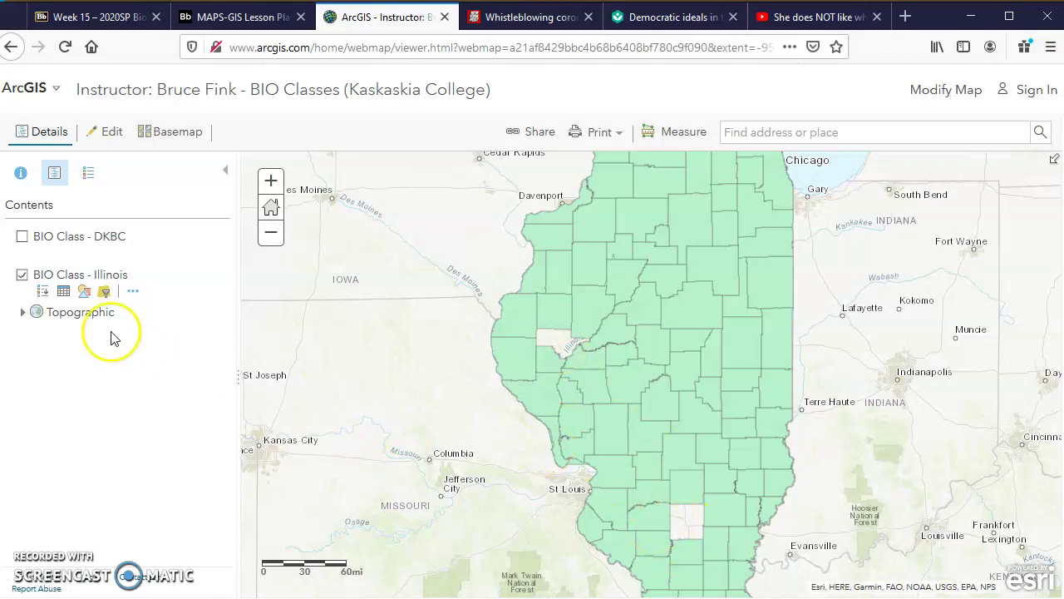
left_click(63, 293)
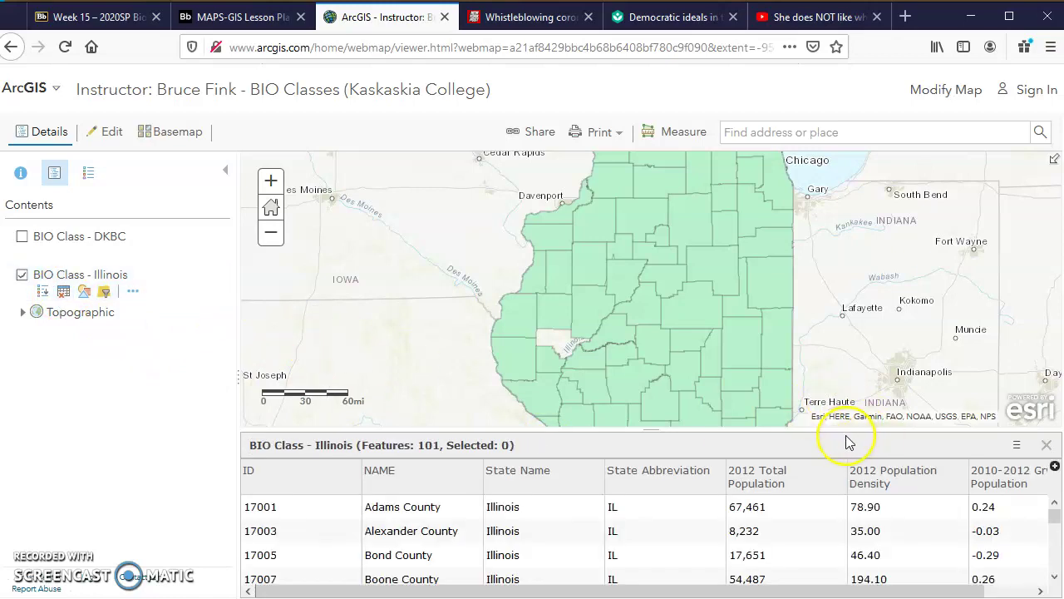
left_click_drag(844, 434, 831, 214)
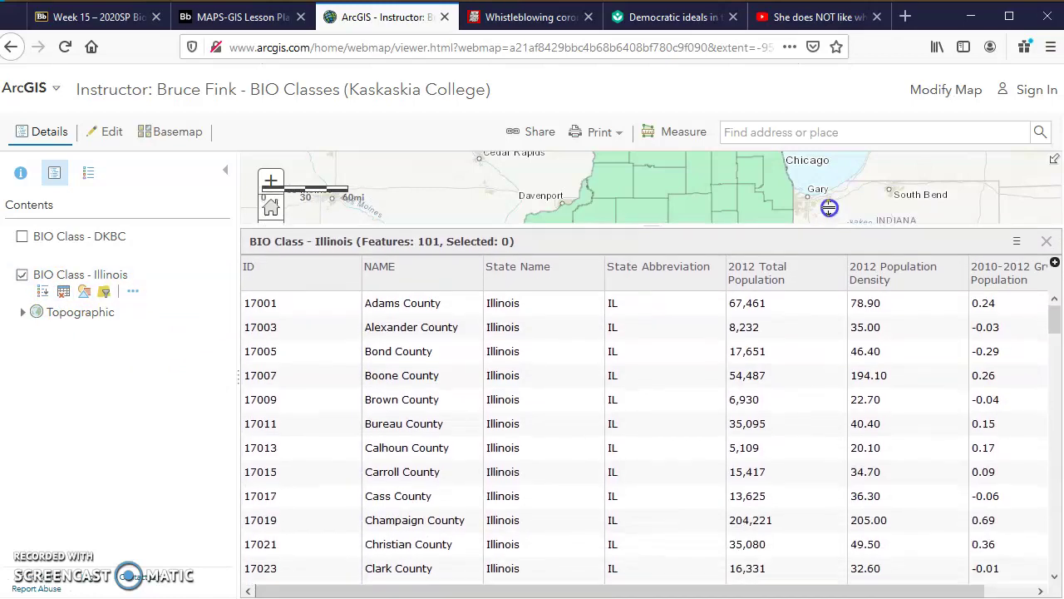
left_click_drag(1052, 310, 1050, 401)
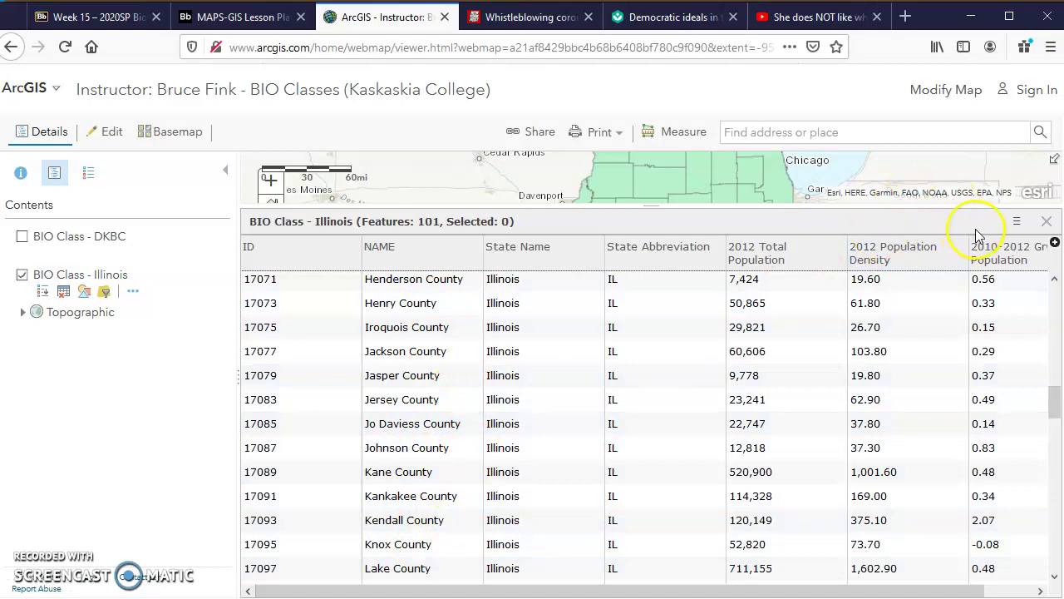
left_click(1047, 224)
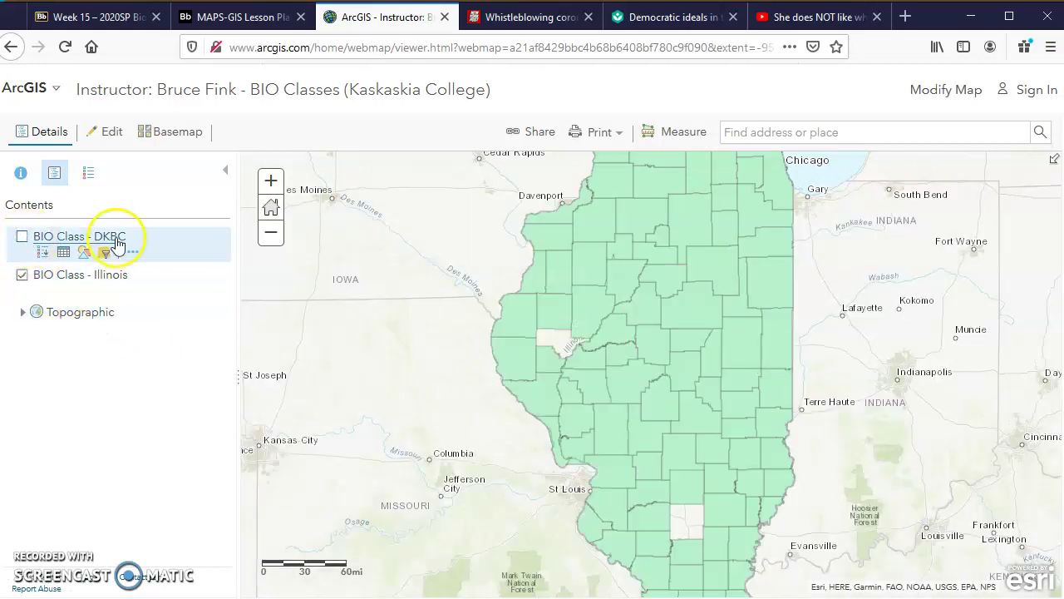
Re-enable BIO Class - DKBC and open its 99-record attribute table
left_click(23, 238)
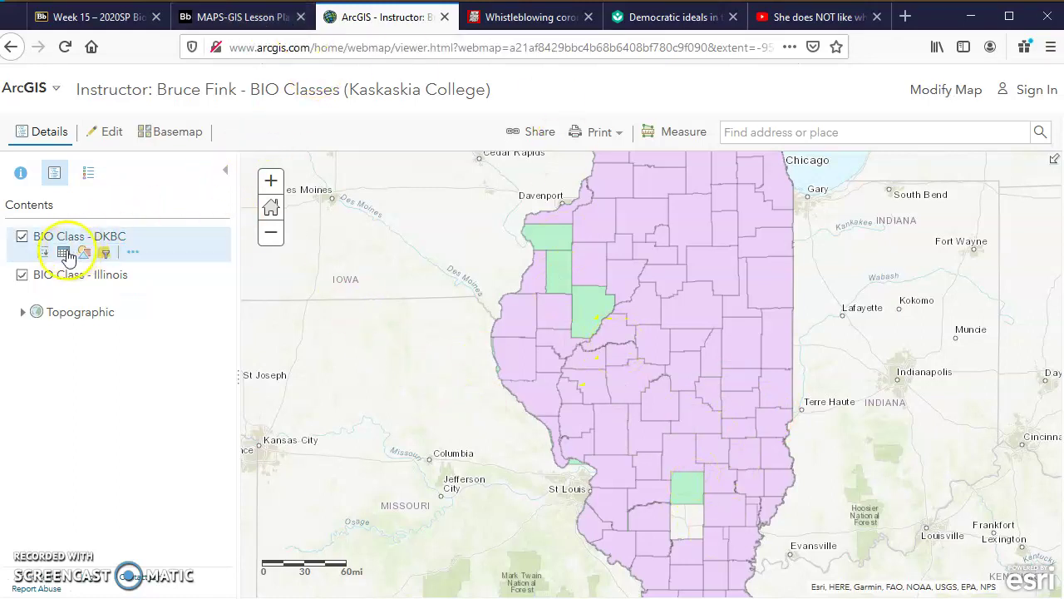
left_click(64, 253)
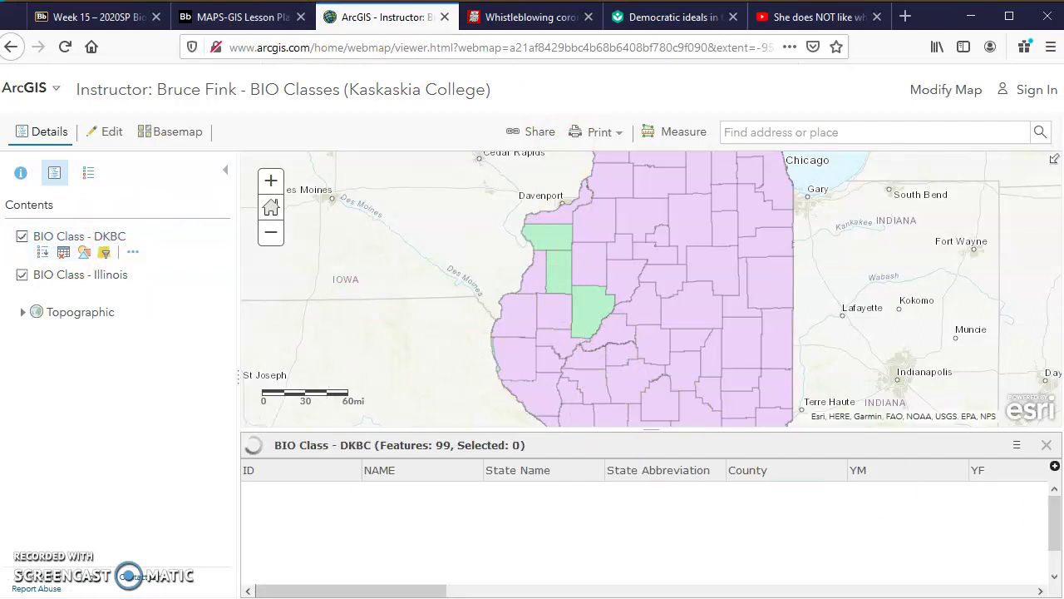
Scroll through the DKBC county records, then close the attribute table
left_click(1055, 504)
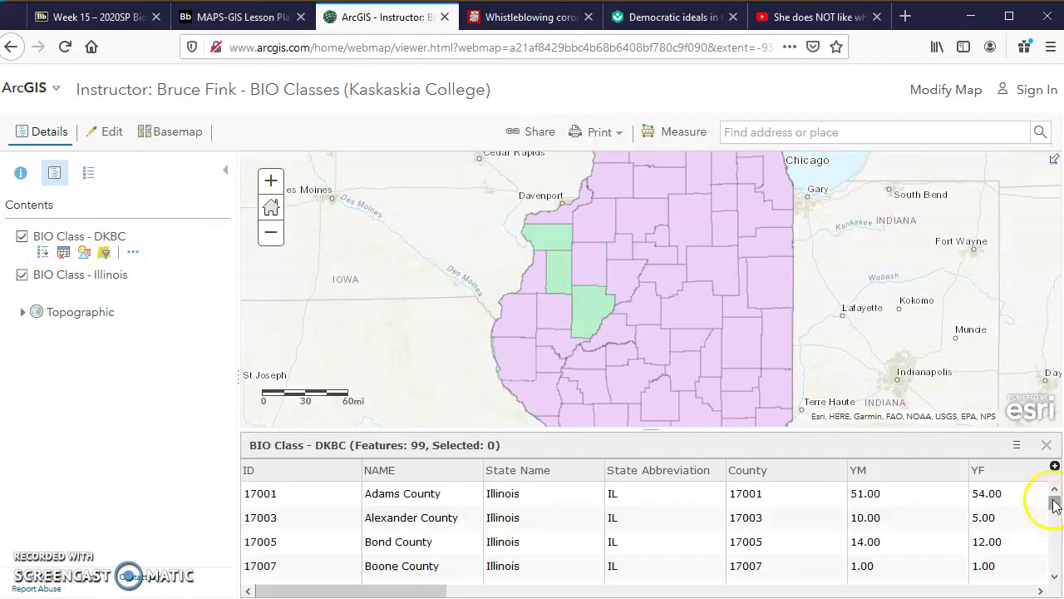
mouse_move(1054, 504)
left_mouse_down()
mouse_move(1057, 546)
mouse_move(1054, 489)
left_mouse_up()
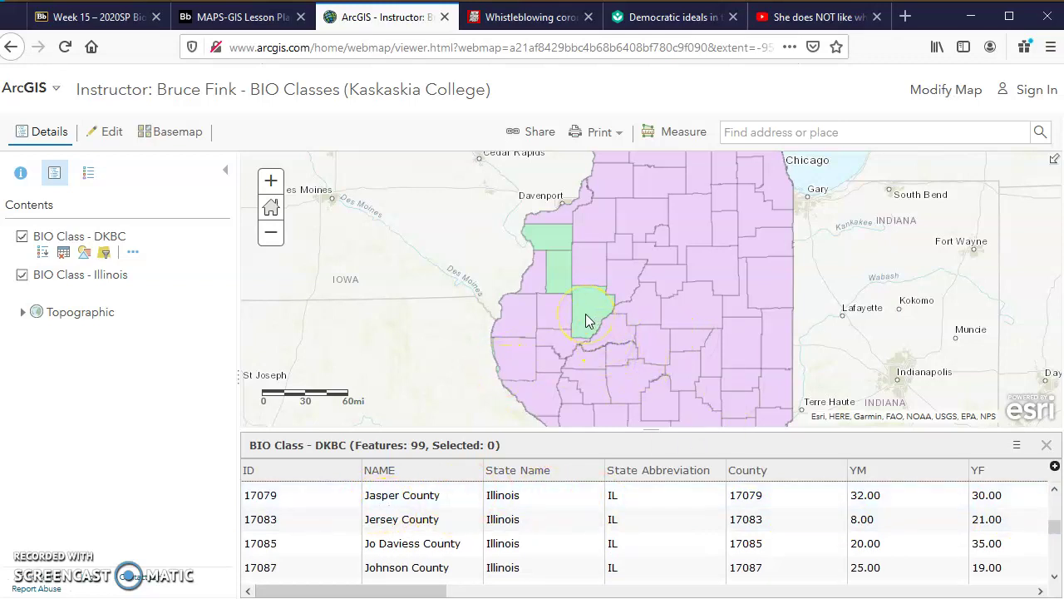
left_click(1047, 446)
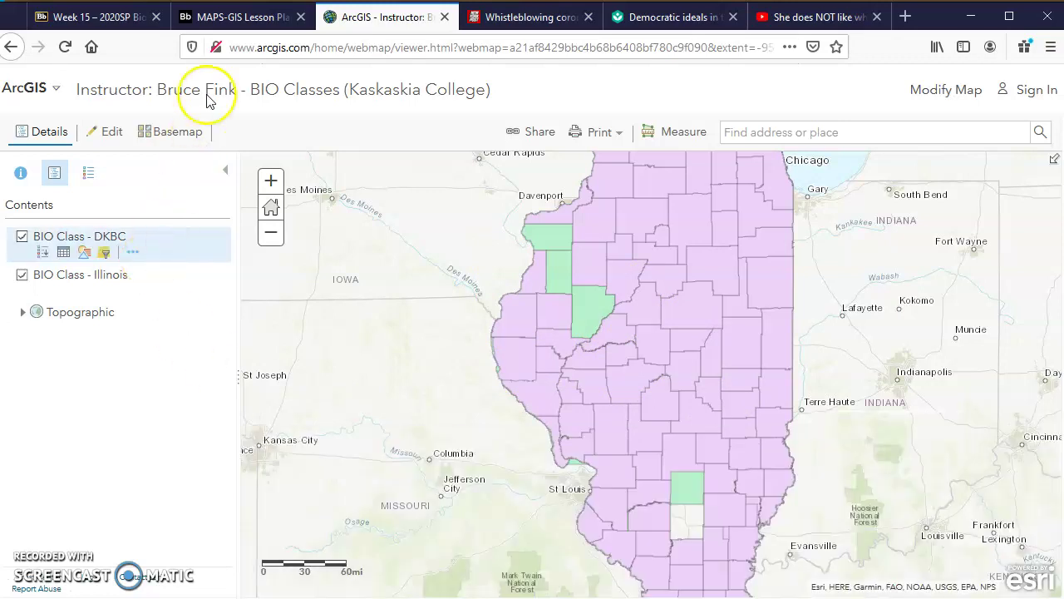
Return to the lesson PDF and scroll down through the following pages
left_click(239, 18)
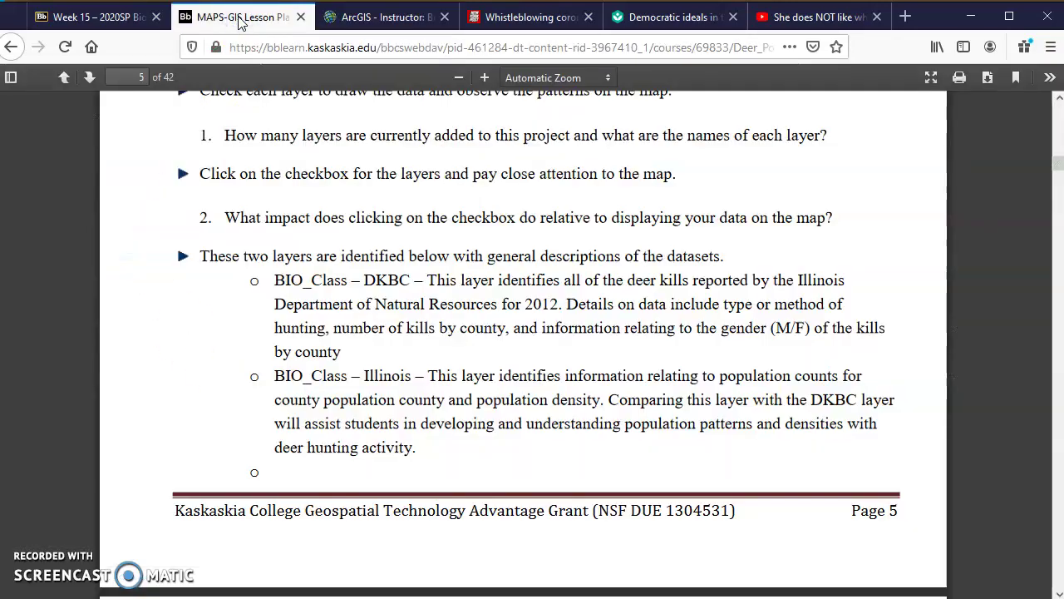
scroll(713, 319, "down", 5)
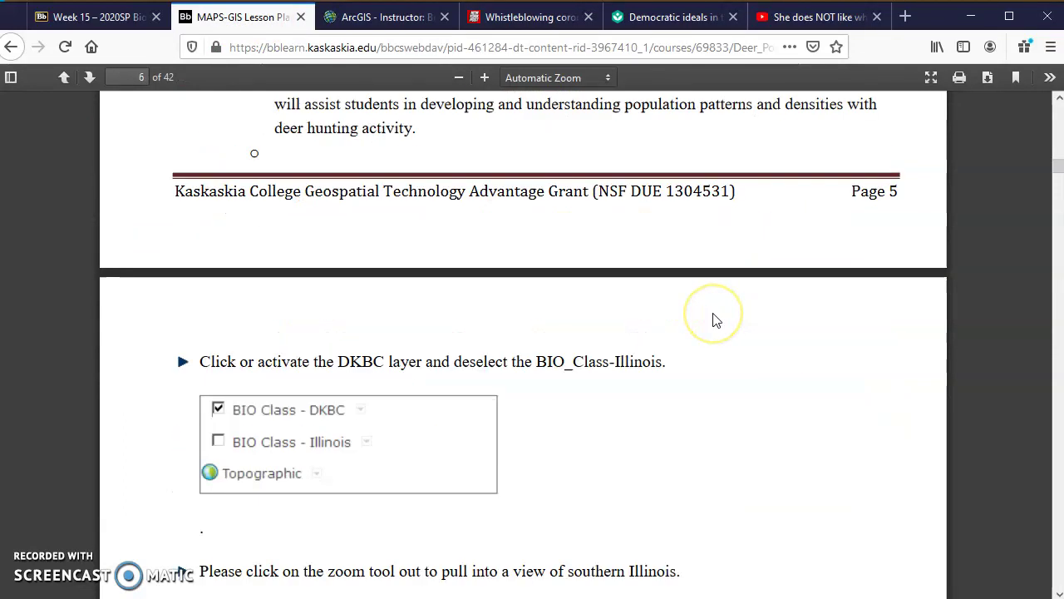
scroll(712, 319, "down", 2)
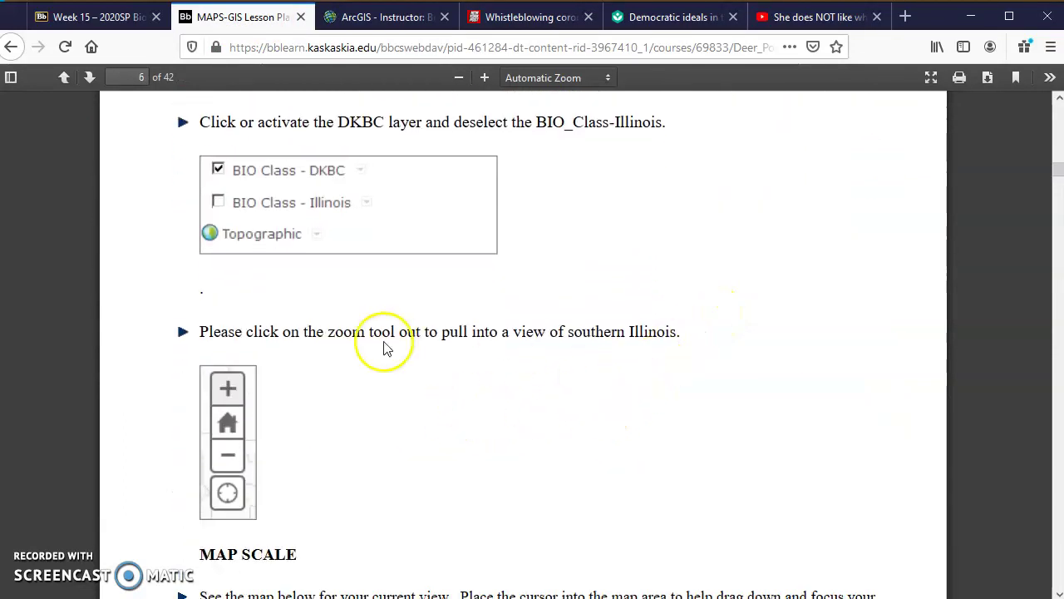
scroll(587, 460, "down", 1)
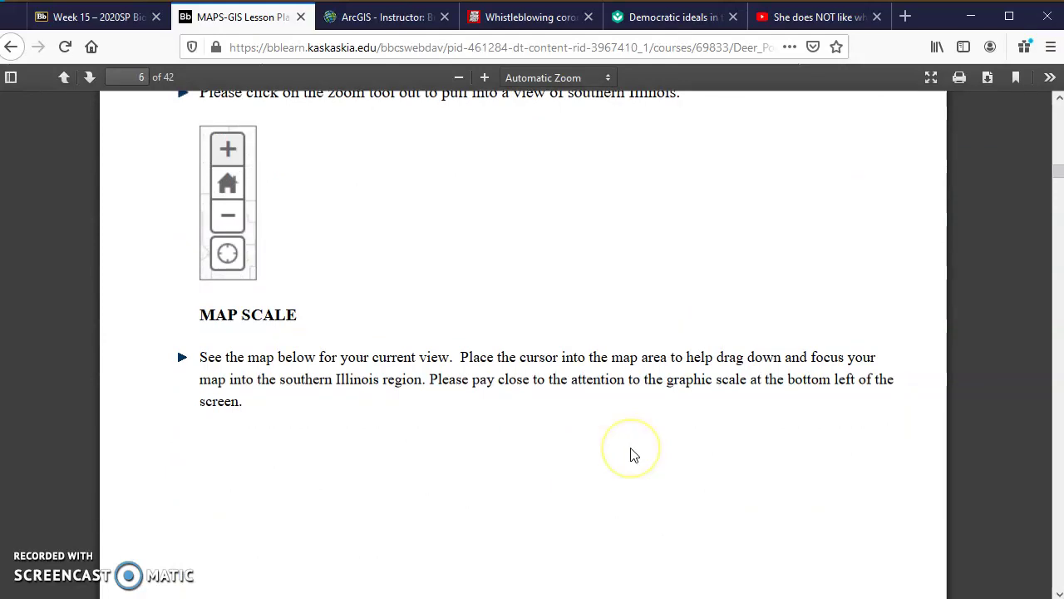
scroll(634, 454, "down", 6)
scroll(681, 447, "down", 3)
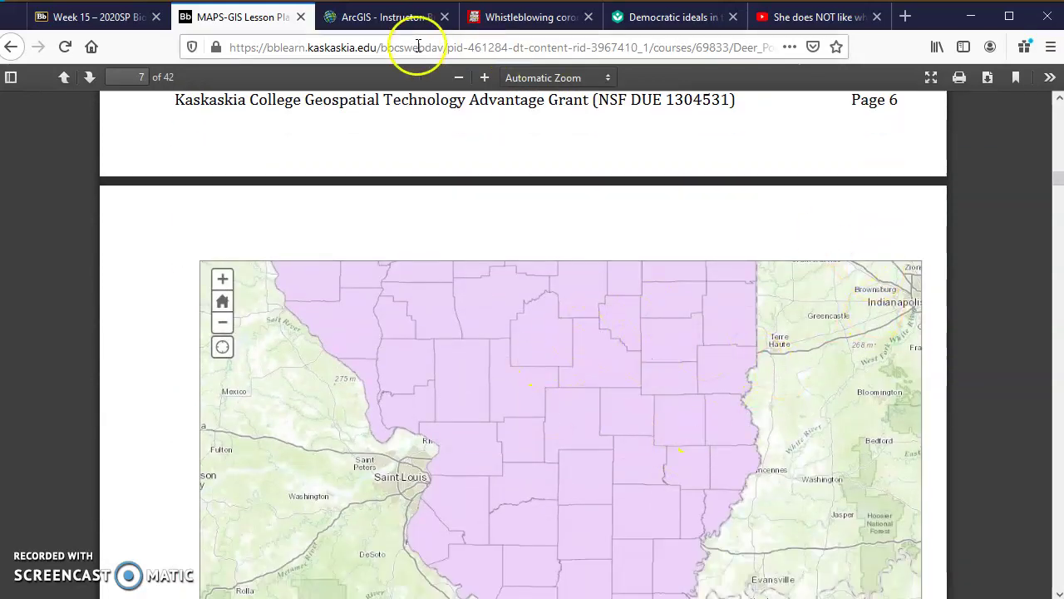
Glance at the ArcGIS map, then bring the PDF to page 8's Accessing Attributes instructions
left_click(366, 16)
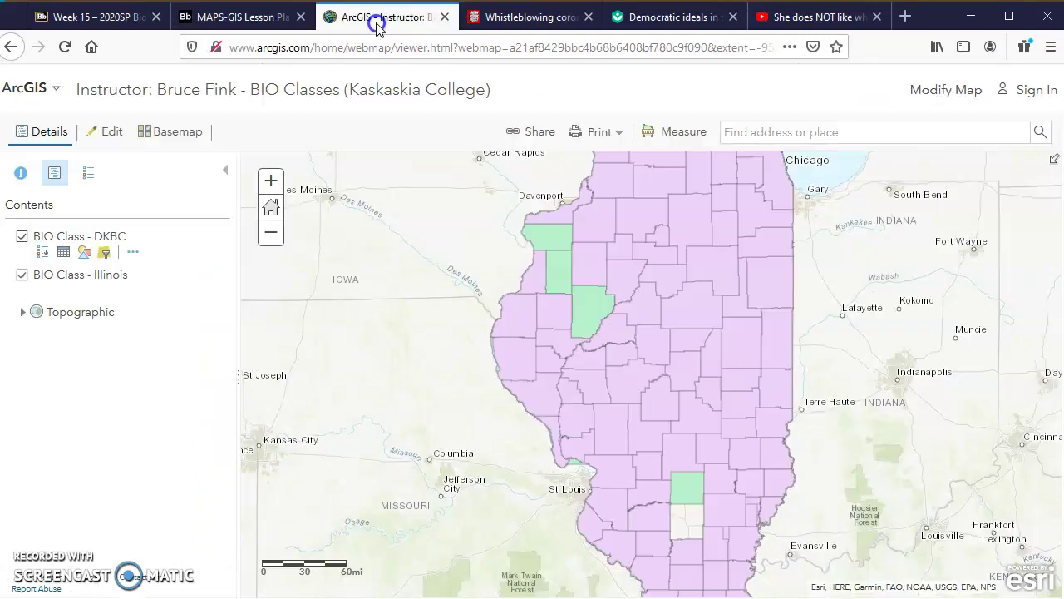
left_click(241, 19)
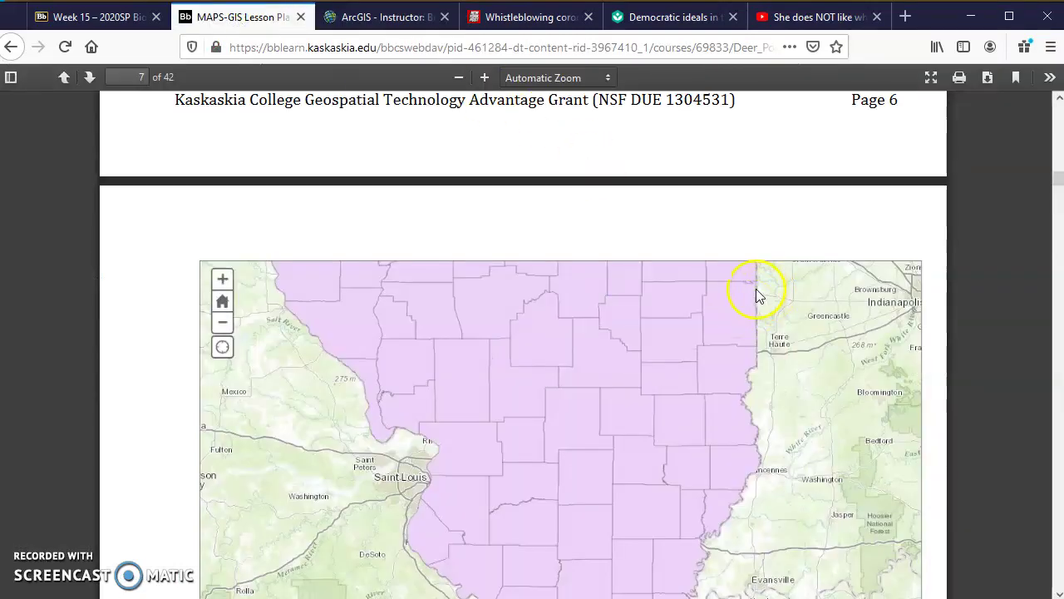
left_click(1059, 178)
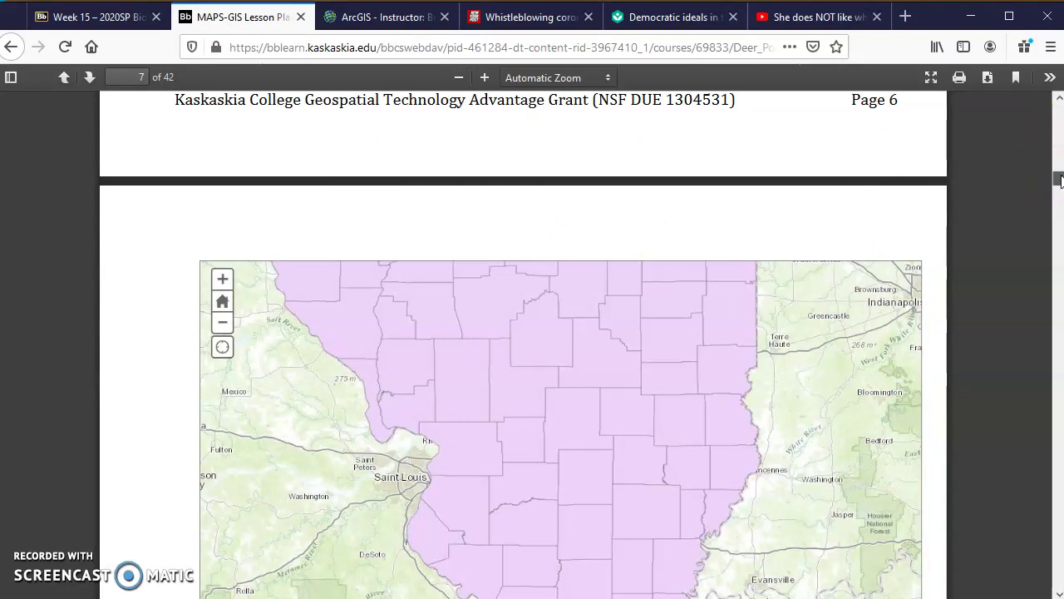
left_click_drag(1060, 179, 1060, 190)
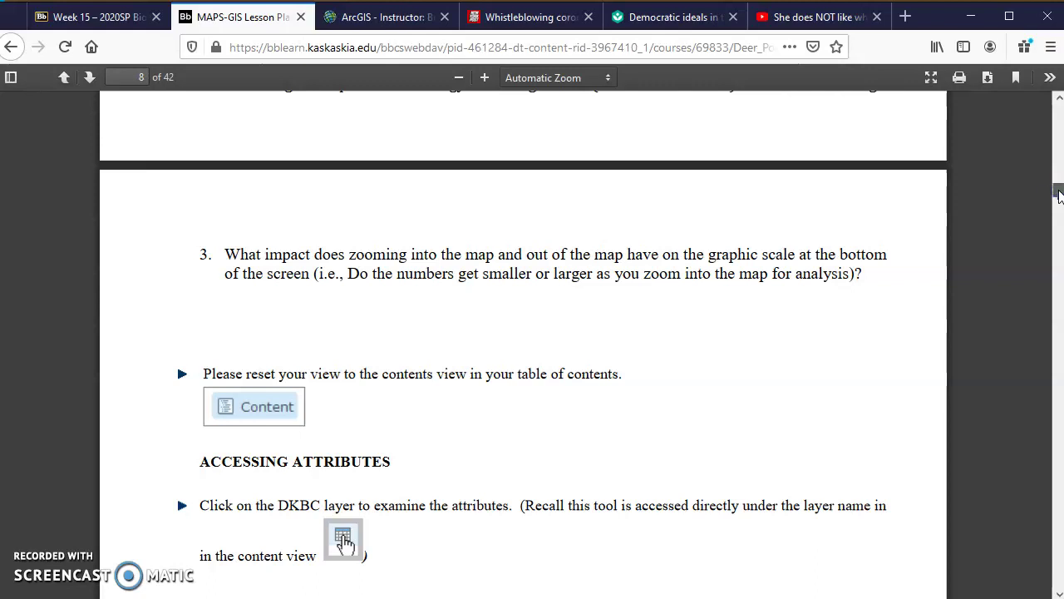
Review page 8's attribute table example and move to page 9's deer hunting field codes
scroll(1059, 194, "down", 3)
scroll(1059, 195, "down", 6)
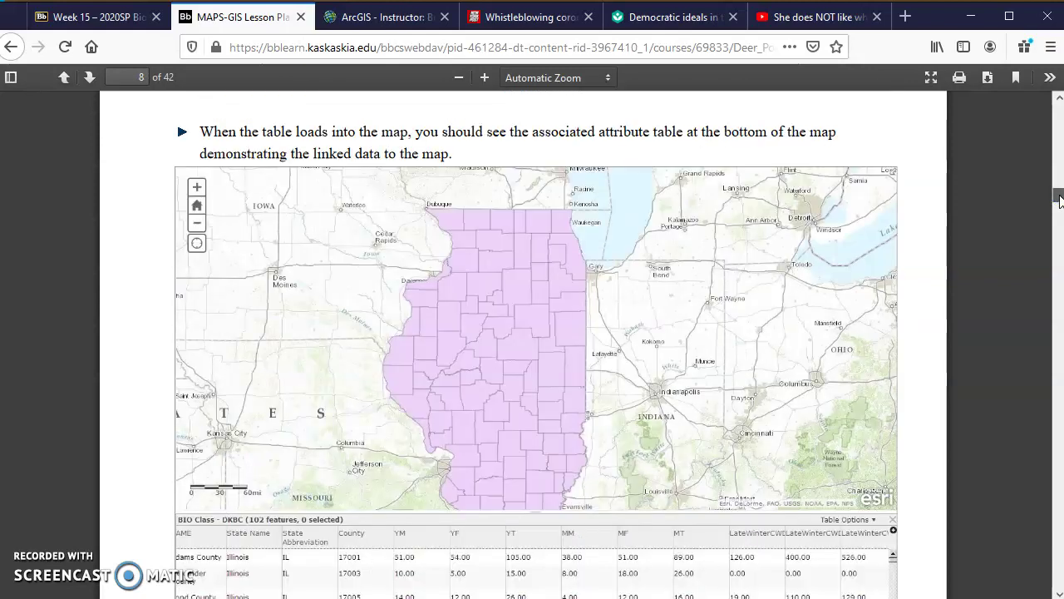
scroll(1059, 194, "up", 2)
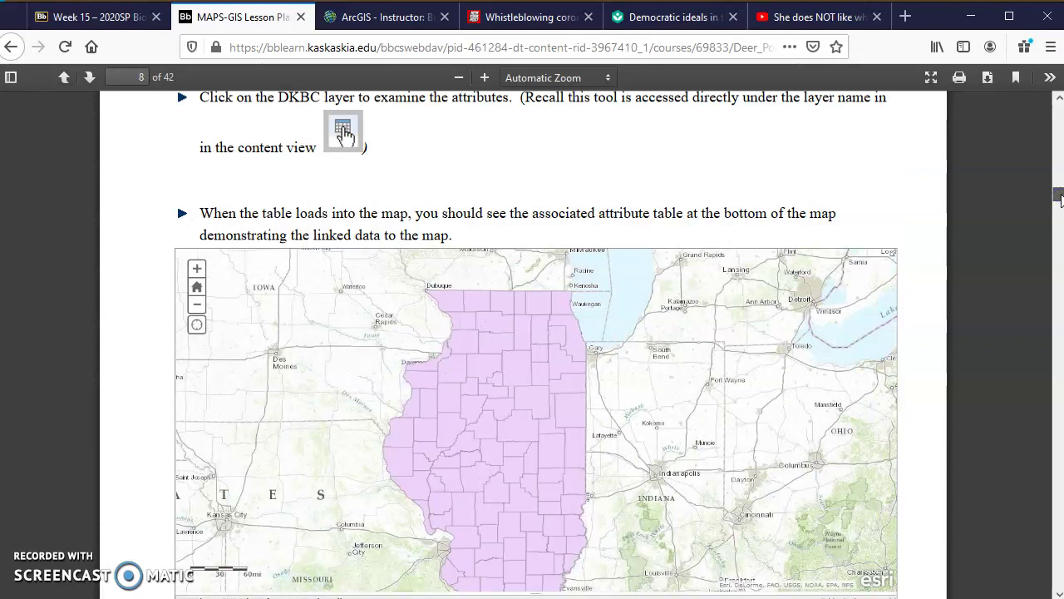
scroll(1059, 195, "up", 2)
mouse_move(1059, 194)
left_mouse_down()
mouse_move(1059, 111)
mouse_move(1052, 209)
left_mouse_up()
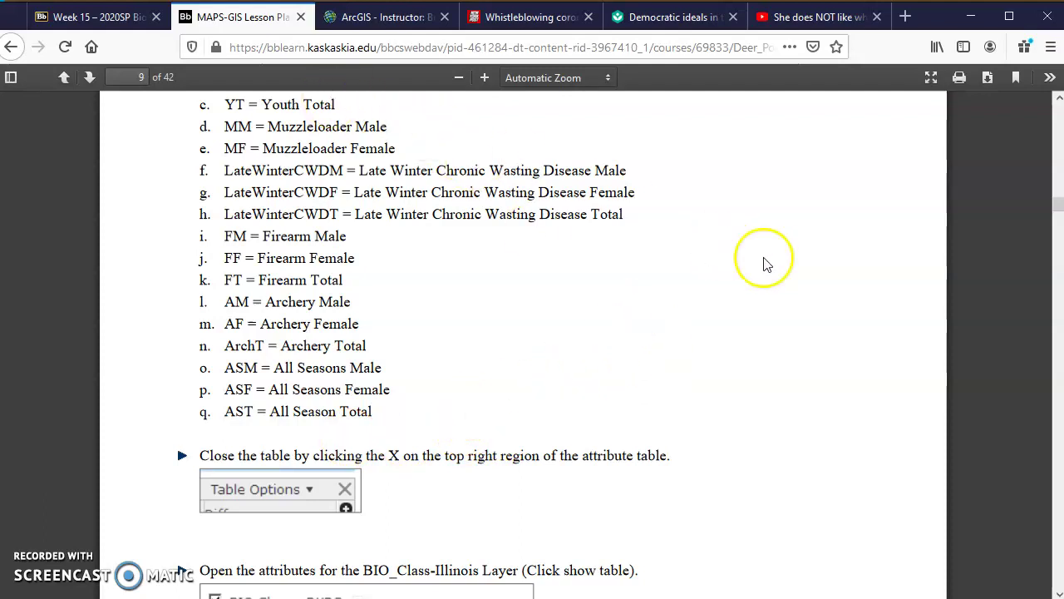
Scroll through pages 9 and 10 to page 11's Skill Sets on changing the DKBC style
scroll(837, 280, "up", 1)
scroll(837, 280, "up", 1)
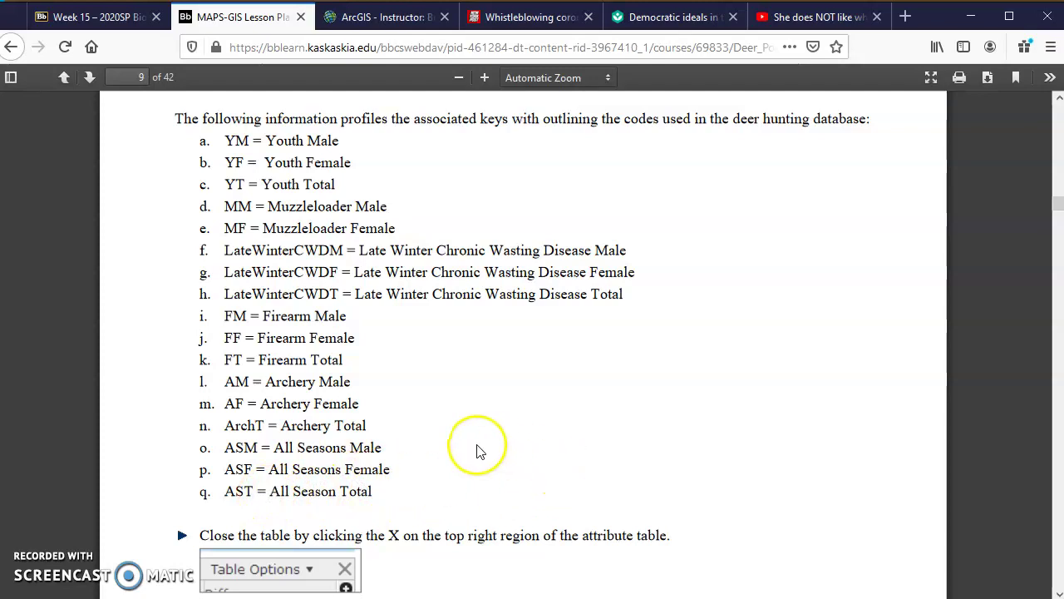
scroll(672, 404, "down", 3)
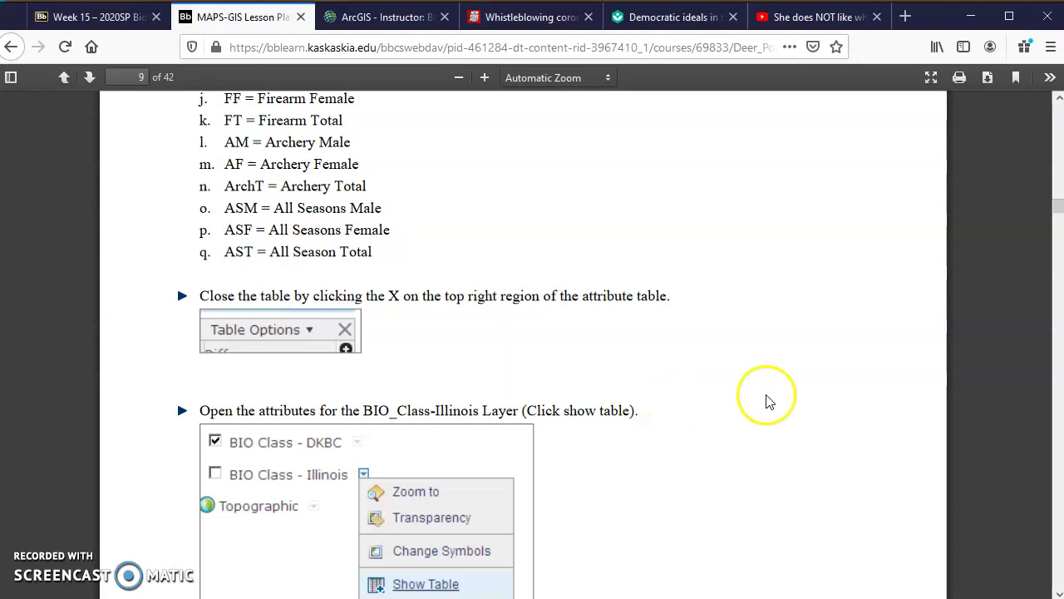
scroll(769, 402, "down", 1)
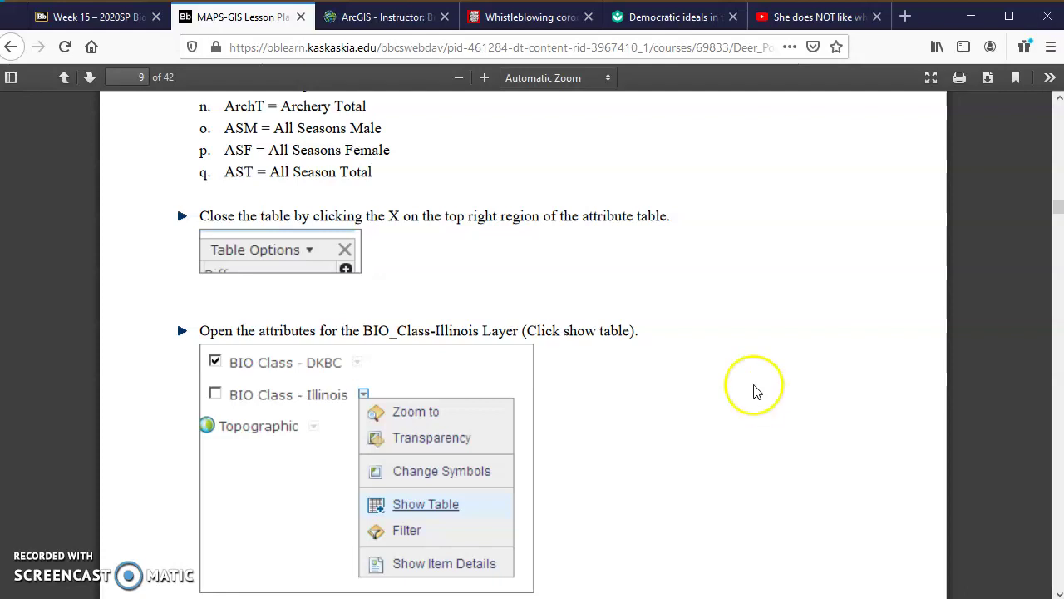
scroll(772, 387, "down", 1)
scroll(773, 389, "down", 4)
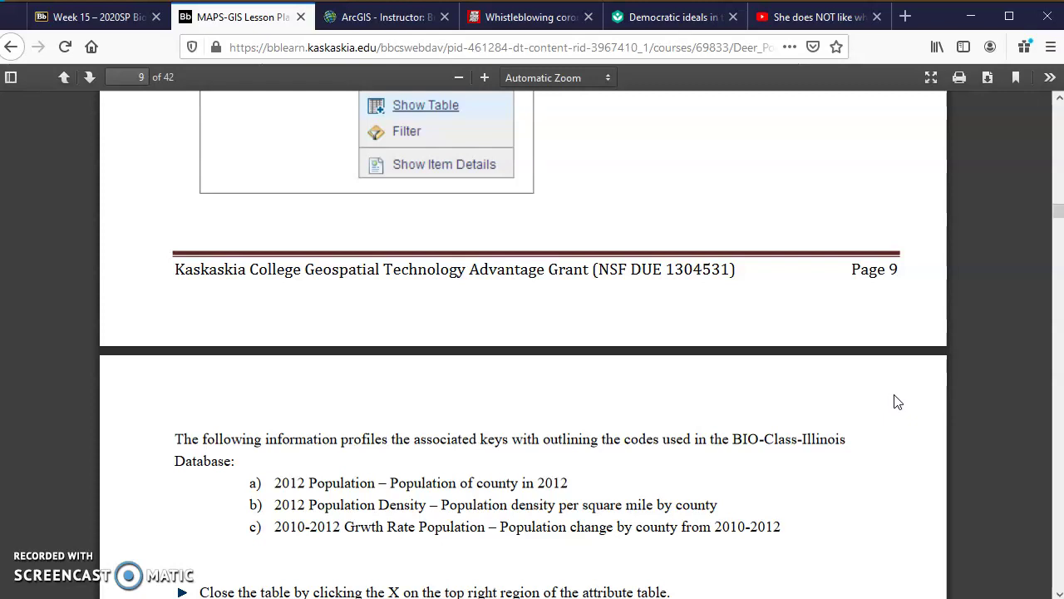
scroll(900, 405, "down", 5)
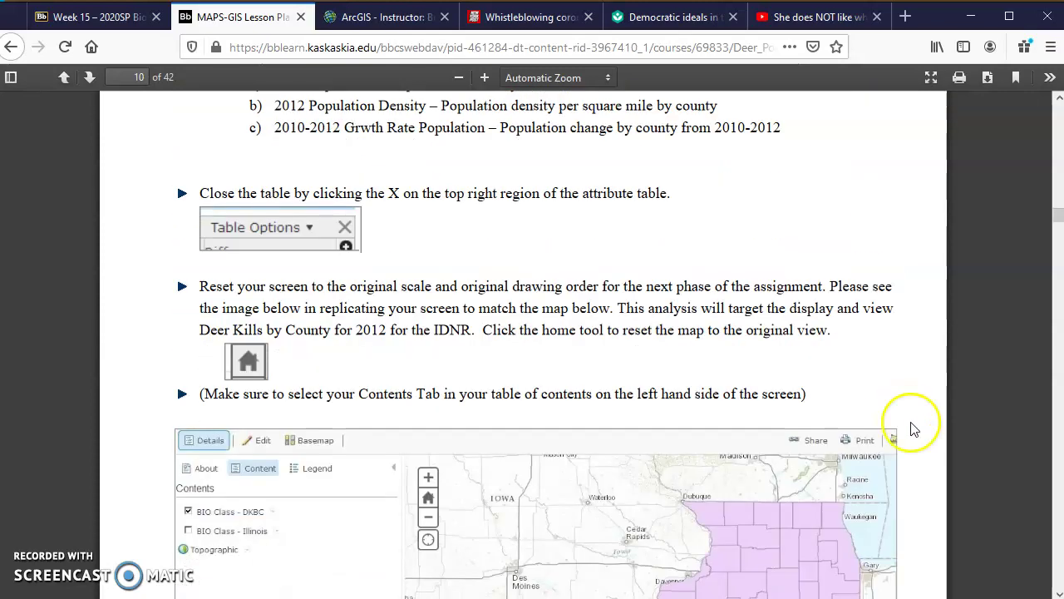
scroll(914, 428, "down", 5)
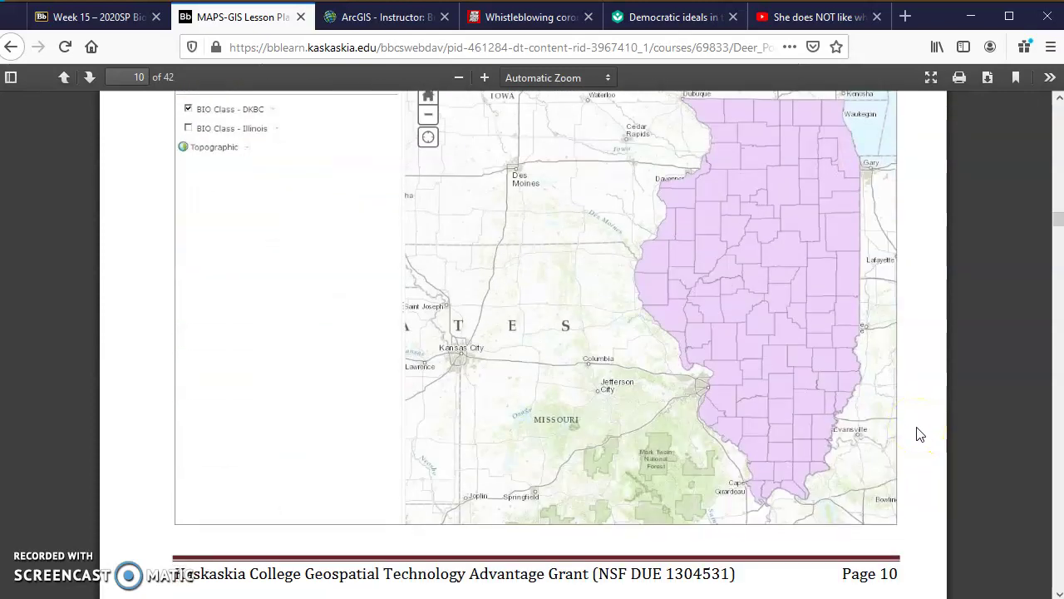
scroll(919, 433, "down", 5)
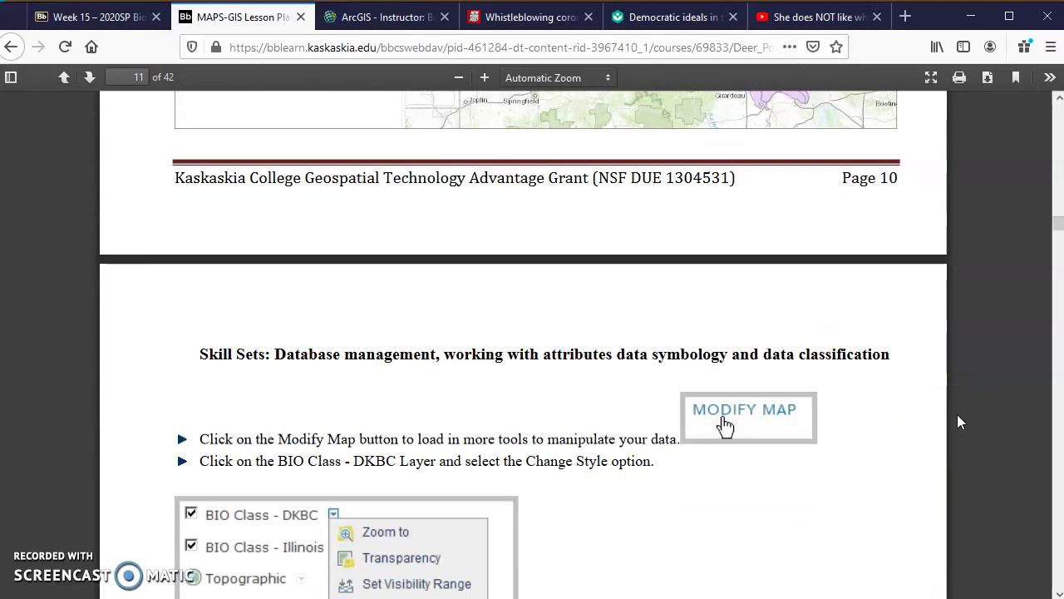
scroll(957, 414, "down", 3)
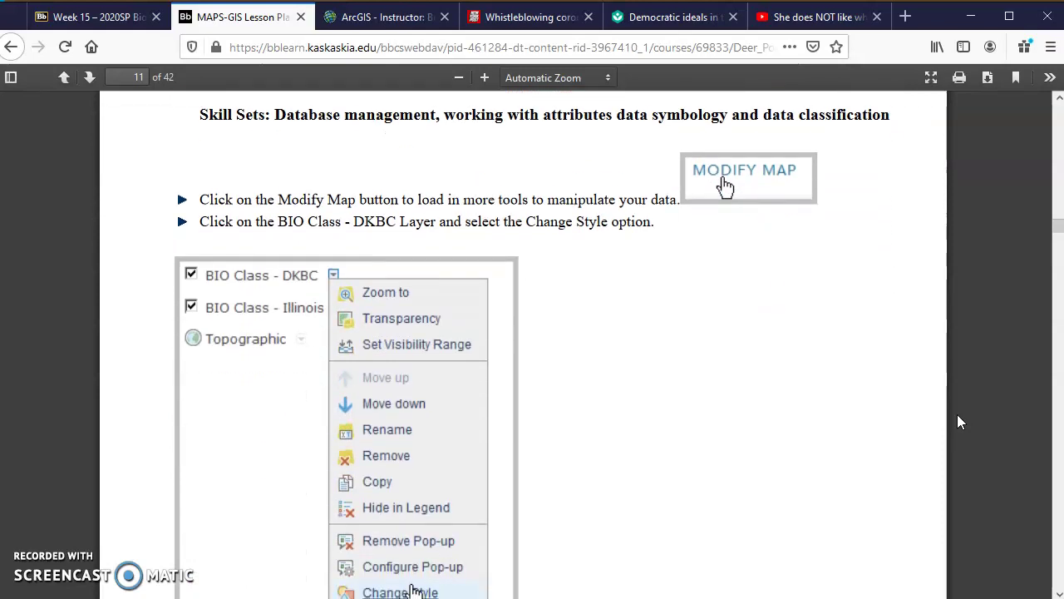